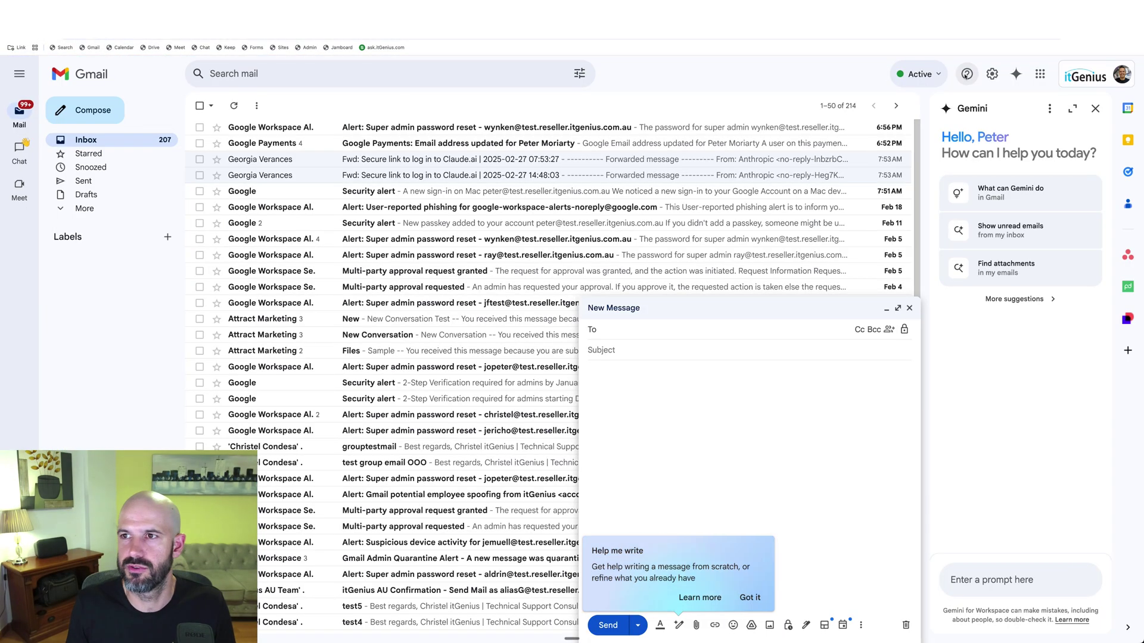
- Switch from Gmail to Google Calendar and draft a 5–7am entry on Friday, February 28
click(1039, 74)
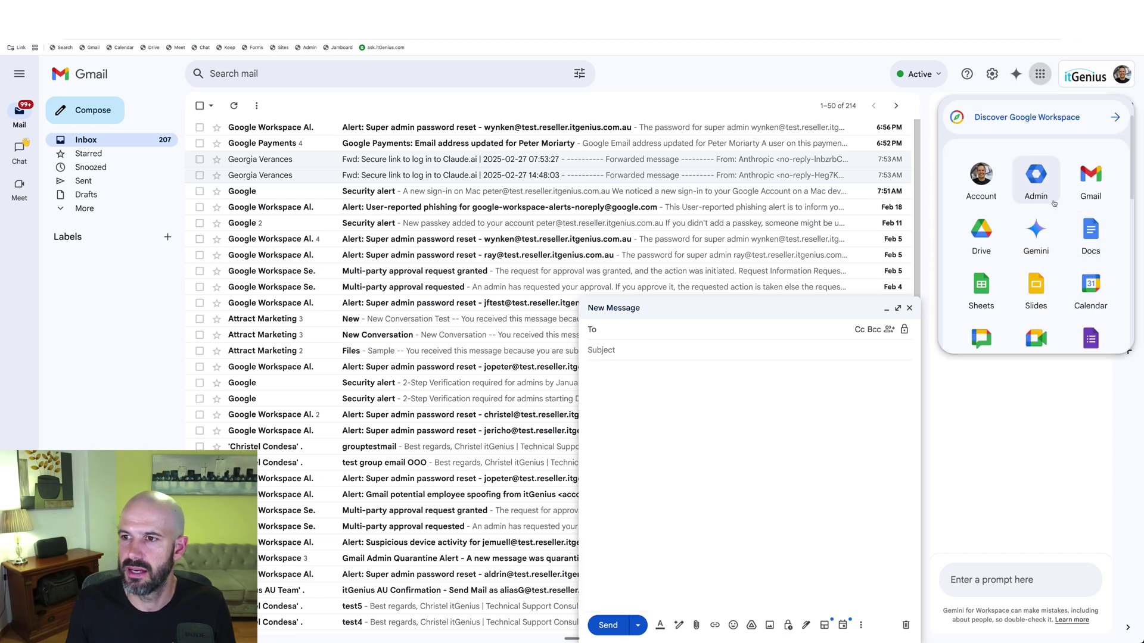
scroll(1066, 214, down, 5)
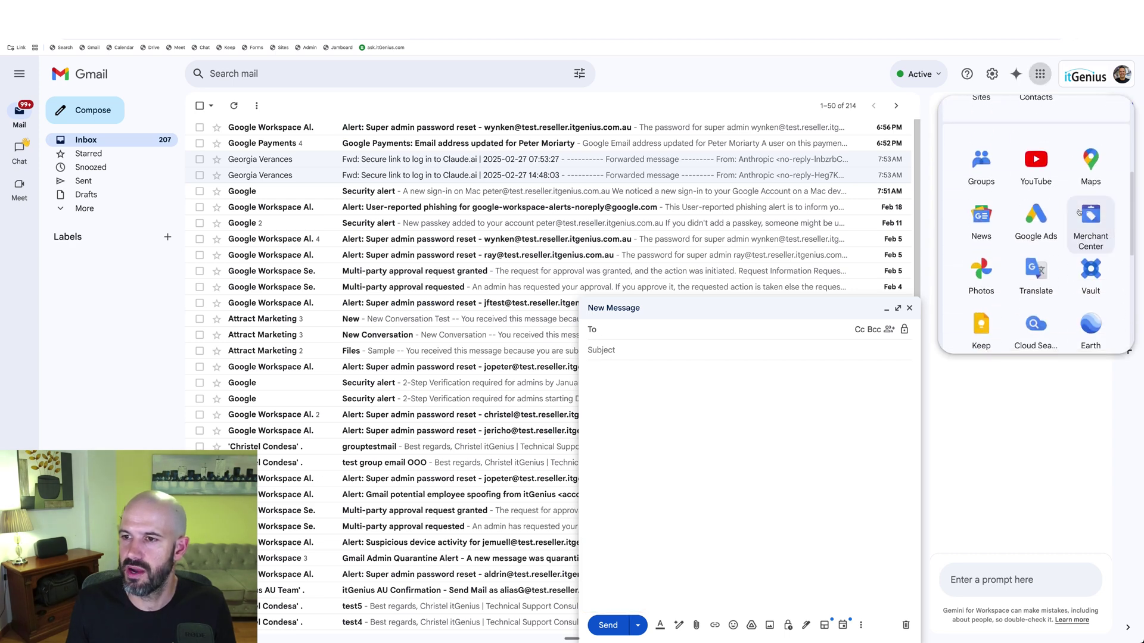
scroll(1046, 206, down, 3)
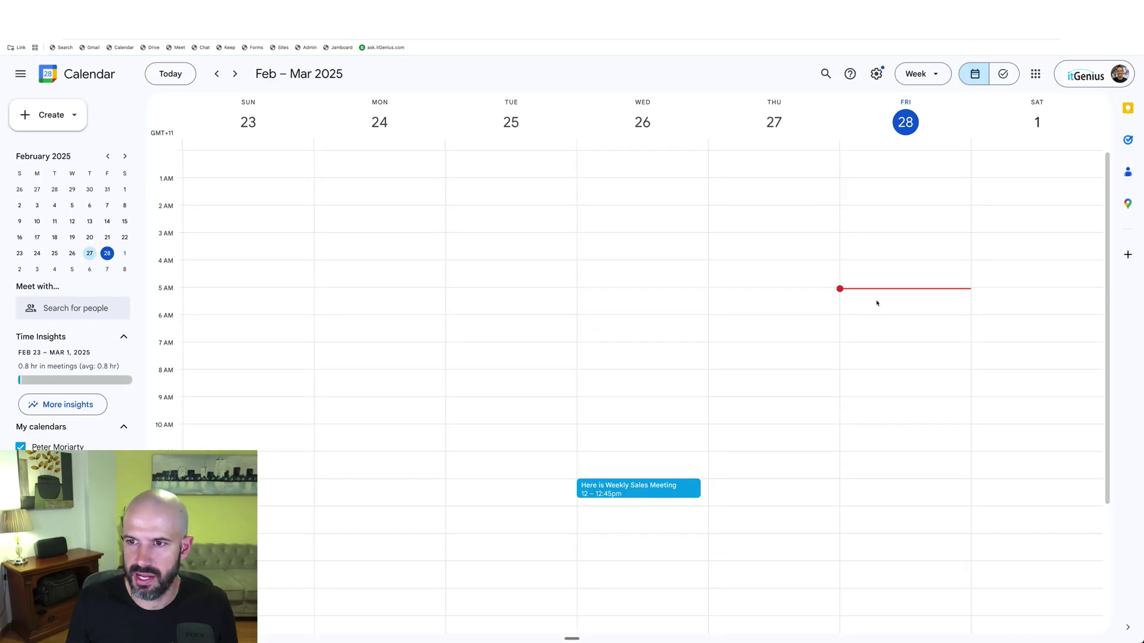
drag(876, 298, 878, 331)
- Title the Friday 5–7am slot TEST and set it up as a 60-minute bookable appointment schedule
text(TEST)
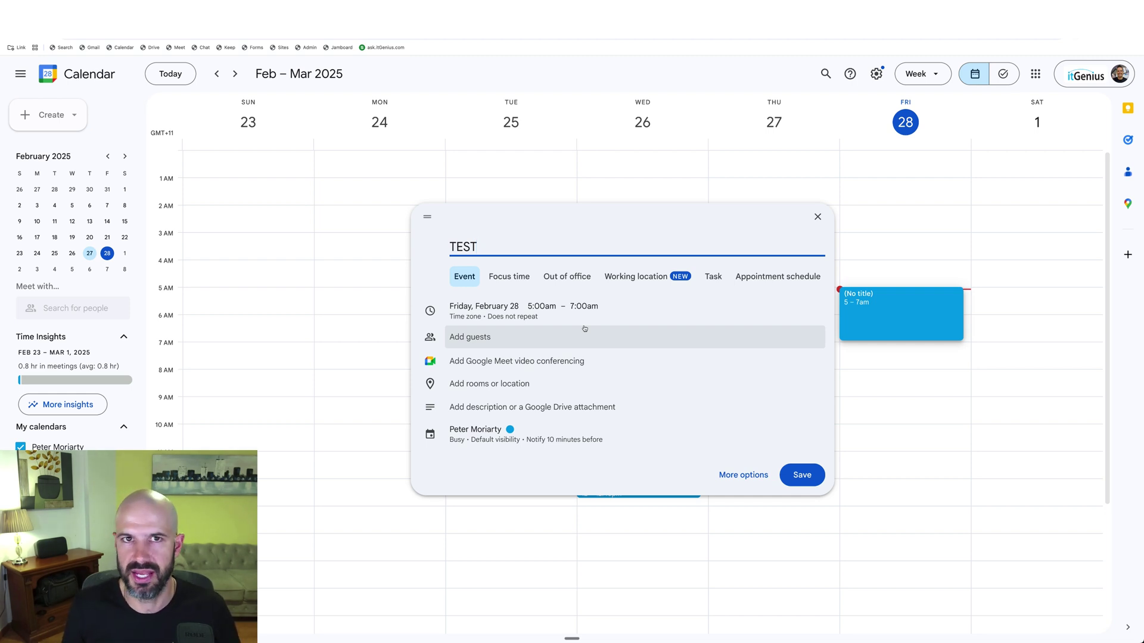
click(764, 278)
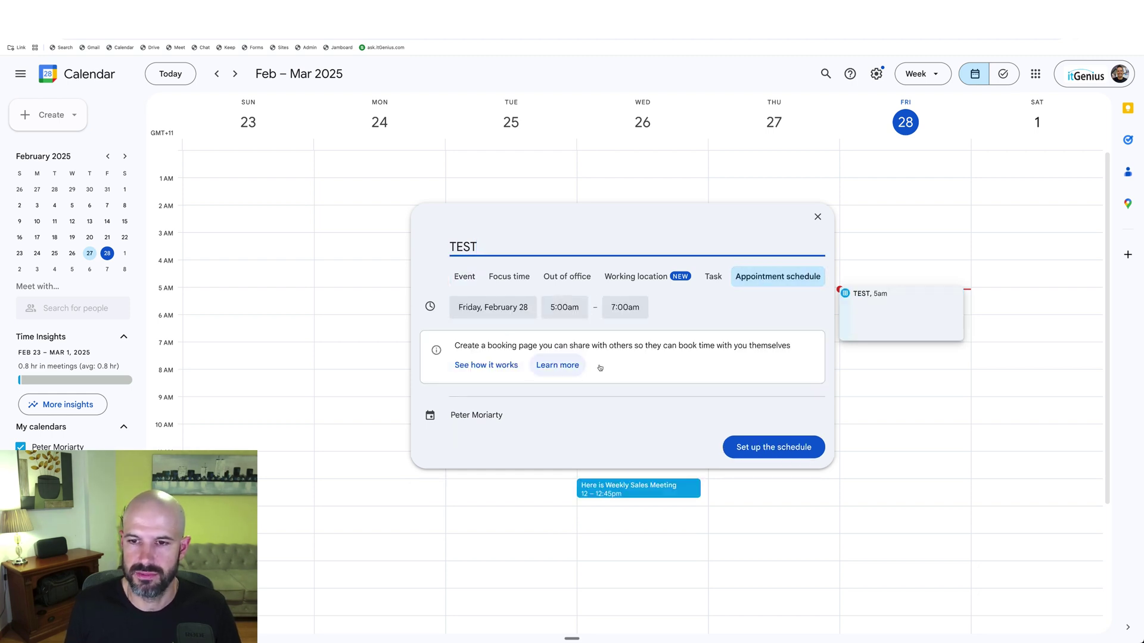
click(765, 448)
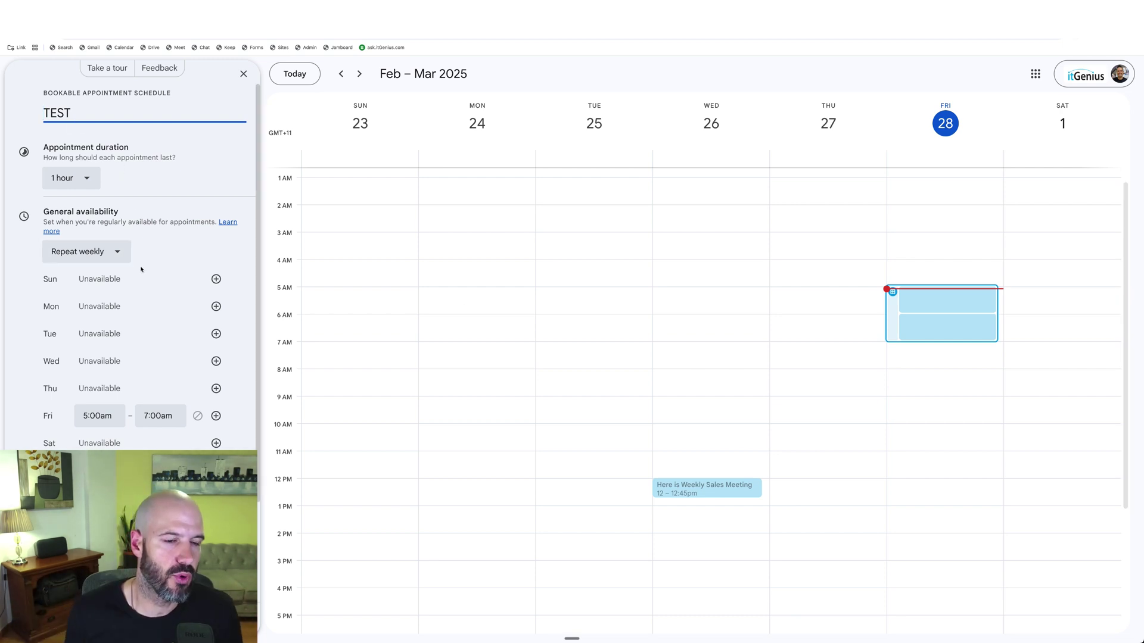
scroll(148, 261, down, 1)
scroll(143, 253, up, 1)
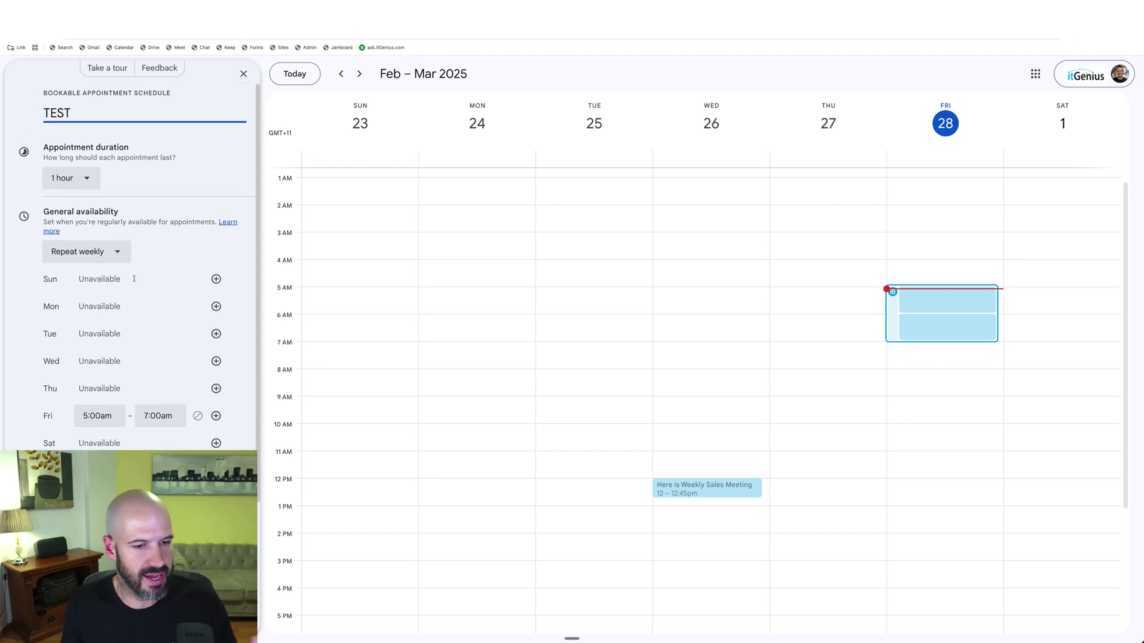
scroll(189, 283, down, 3)
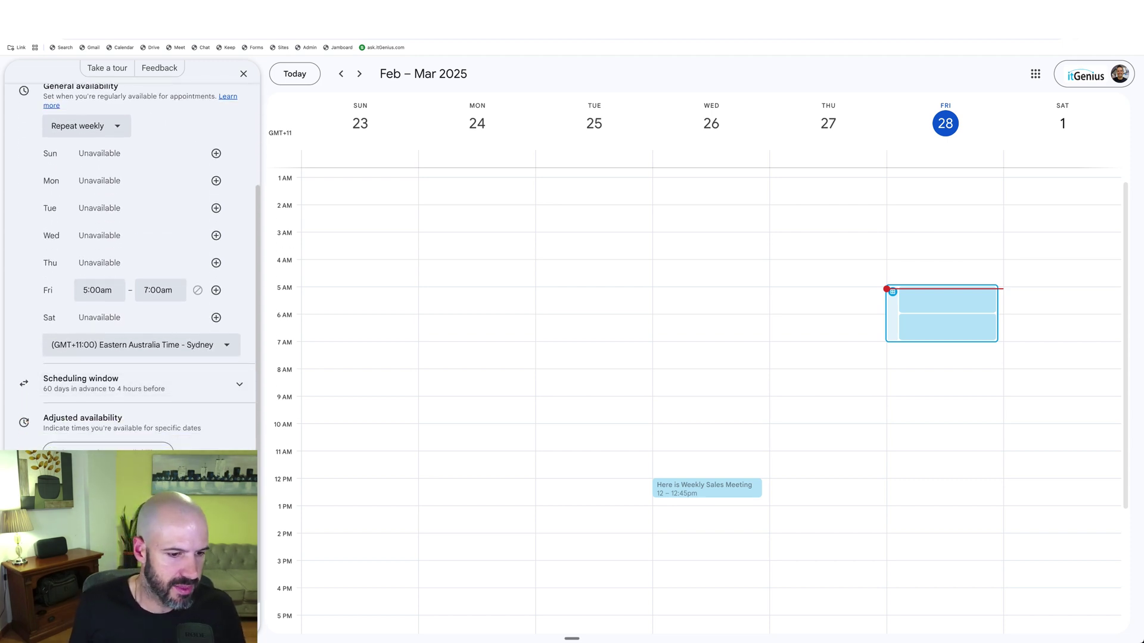
scroll(139, 268, down, 1)
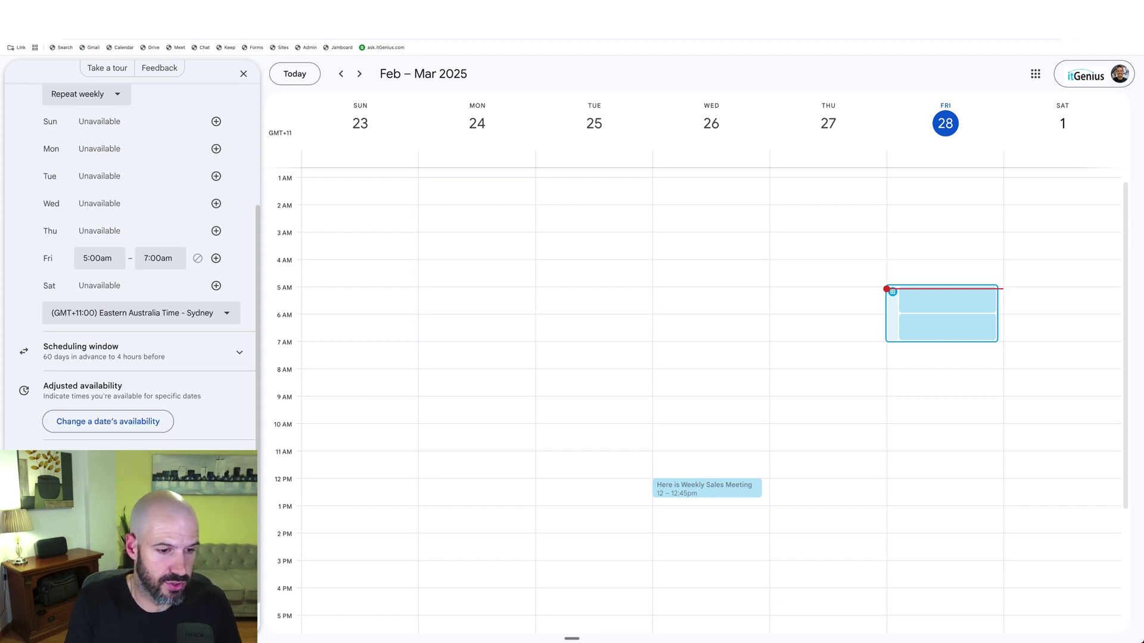
scroll(139, 268, down, 2)
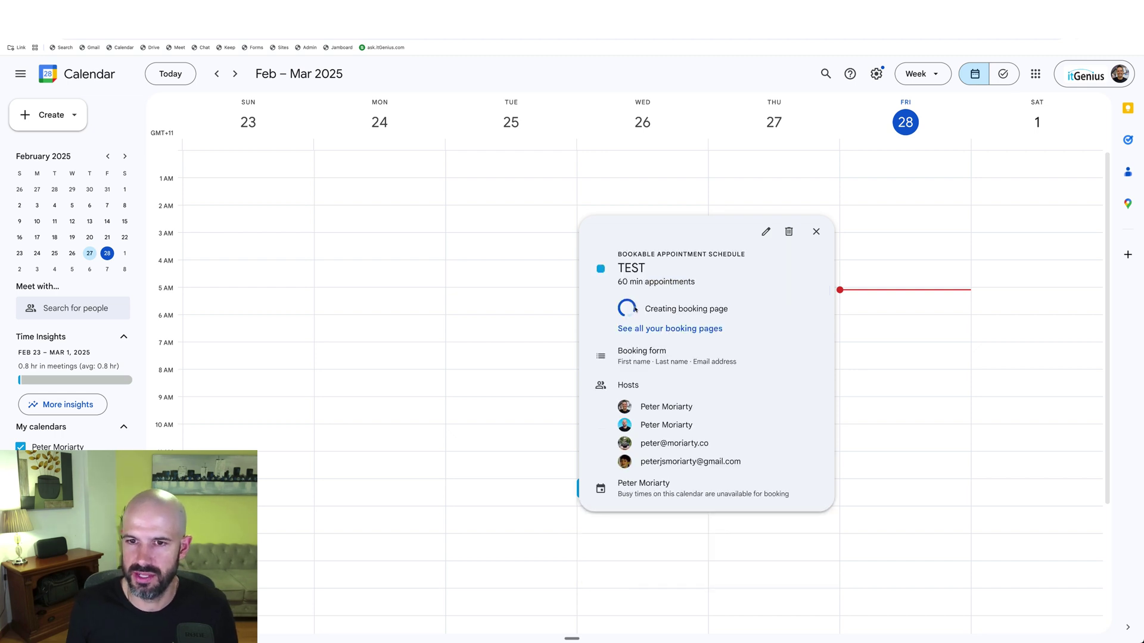
- Reload the calendar and start an appointment schedule draft for Thursday, February 27, 7–9pm
click(1120, 73)
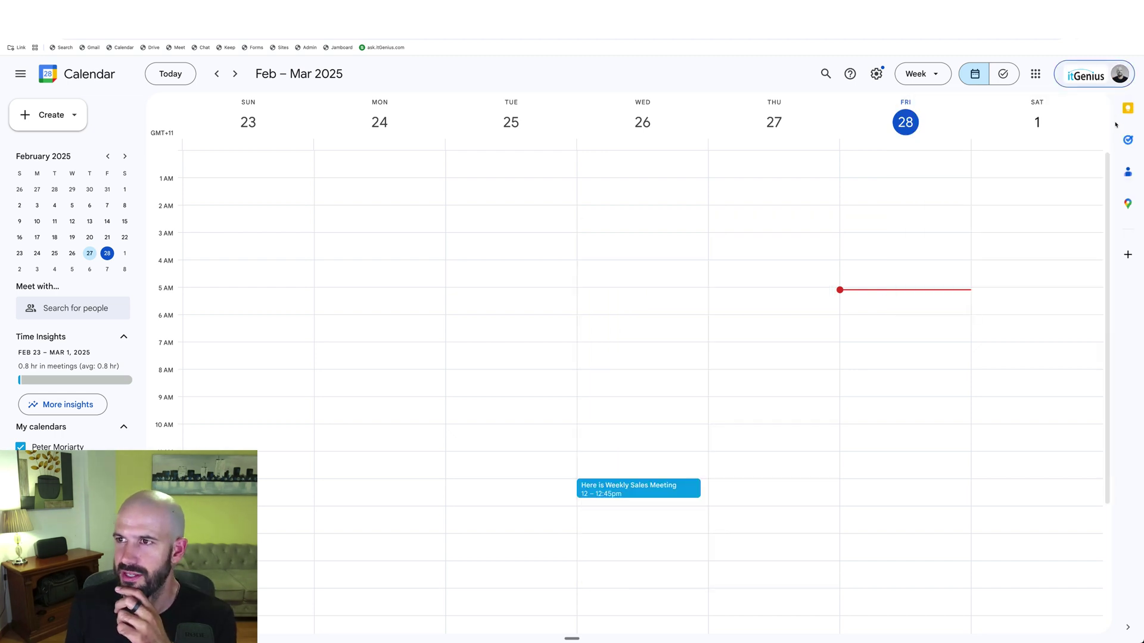
key(Escape)
scroll(872, 301, down, 3)
scroll(873, 301, up, 2)
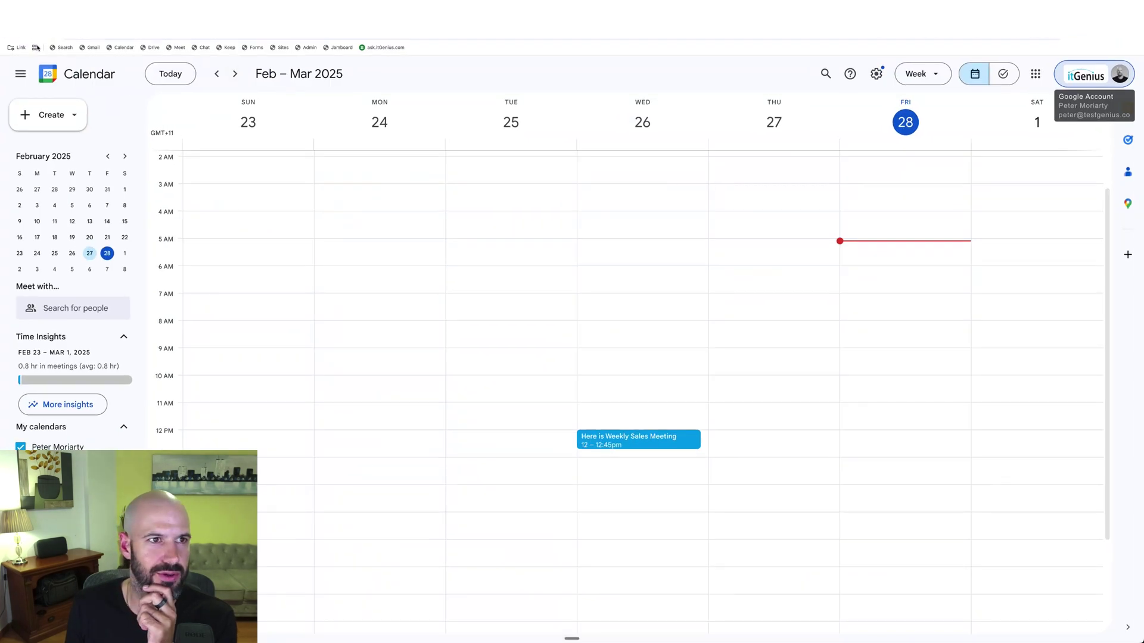
key(ctrl+r)
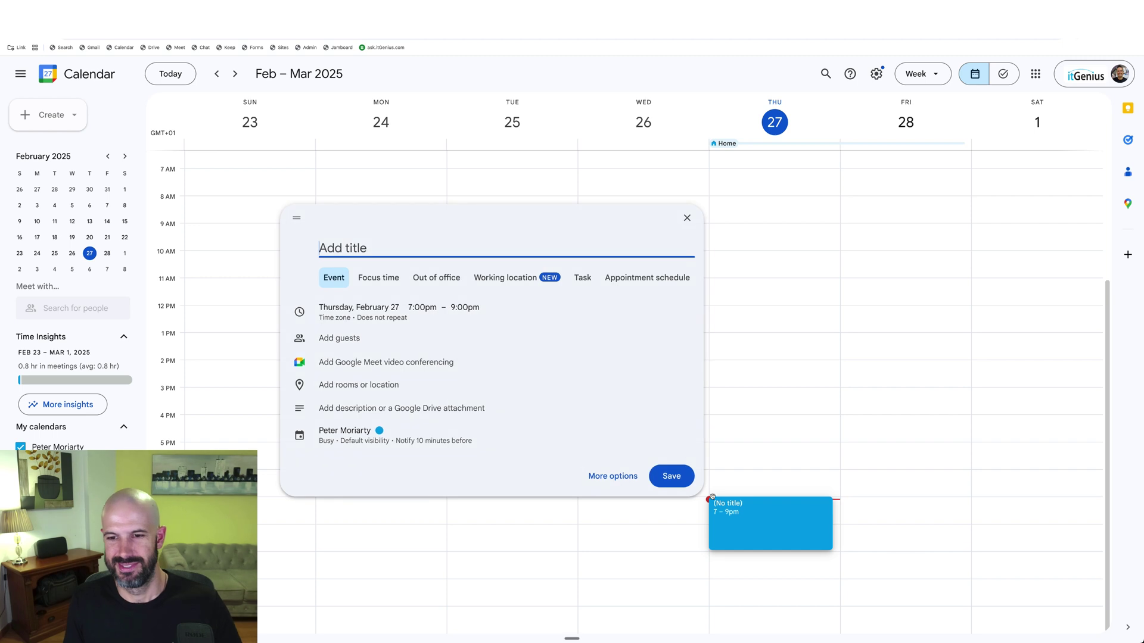
click(643, 280)
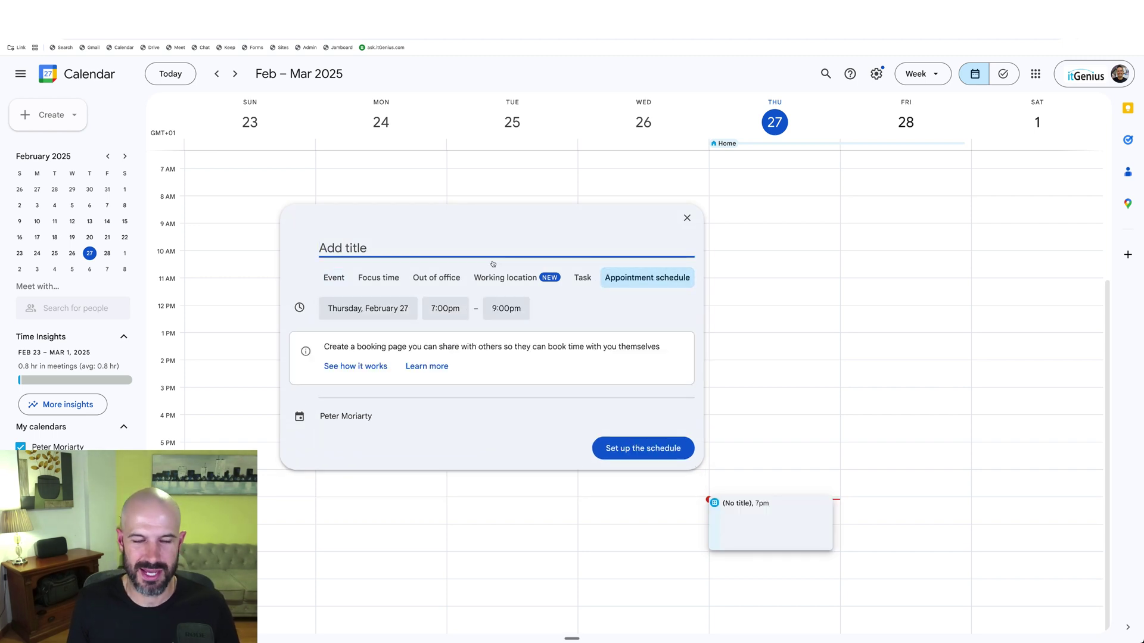
- Name the Thursday 7–9pm draft TEST and review its 60-minute Madrid-time availability
text(TEST)
click(637, 446)
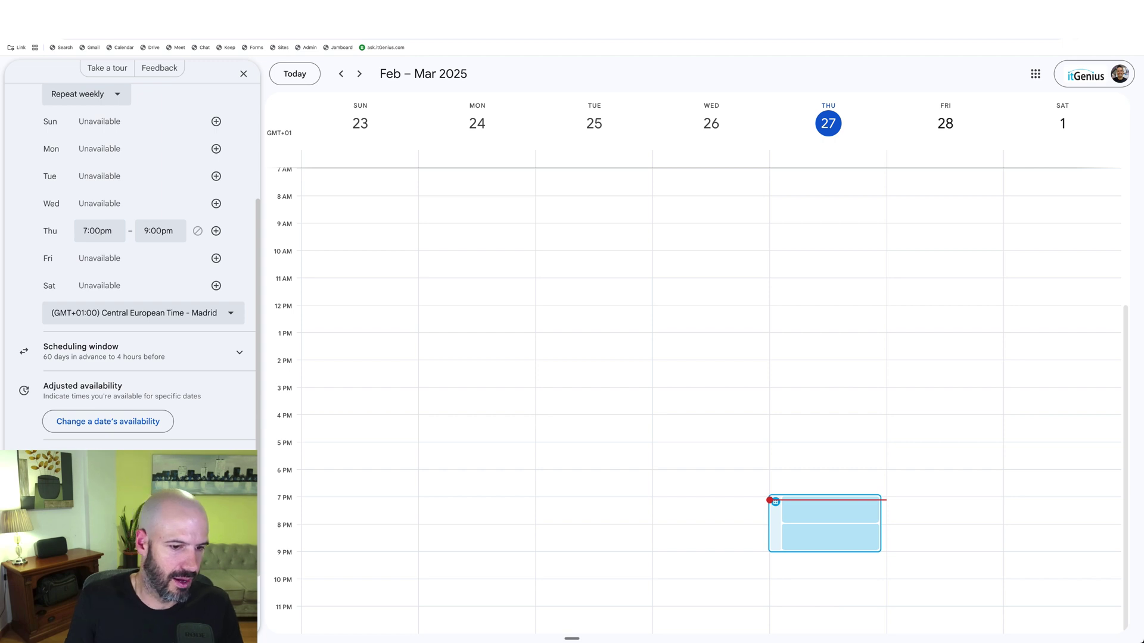
scroll(131, 262, down, 1)
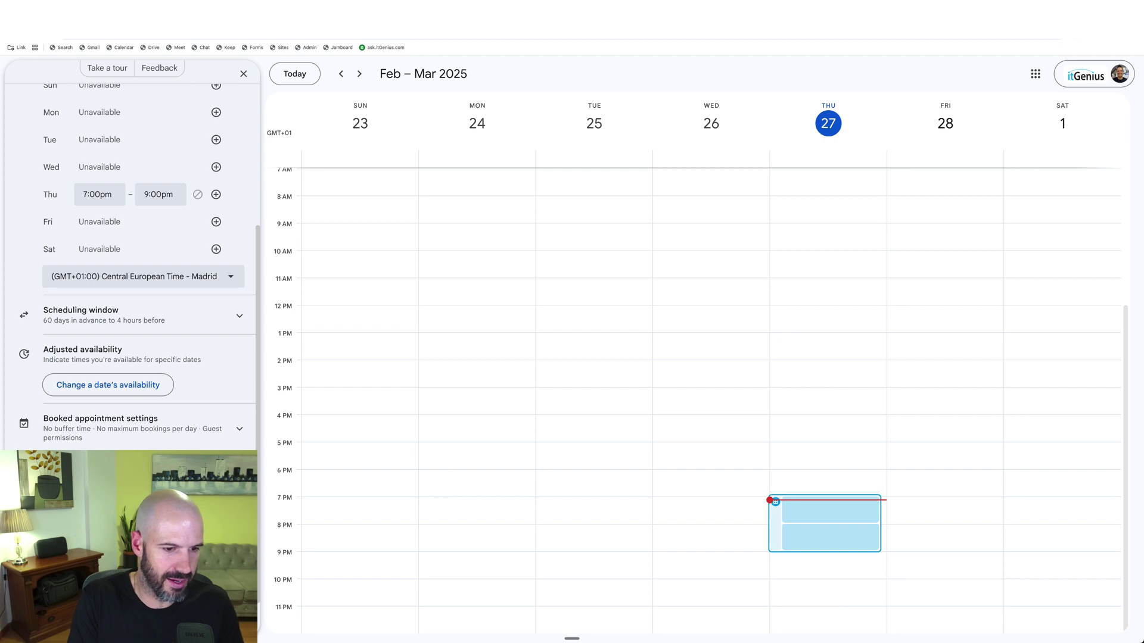
scroll(132, 262, down, 1)
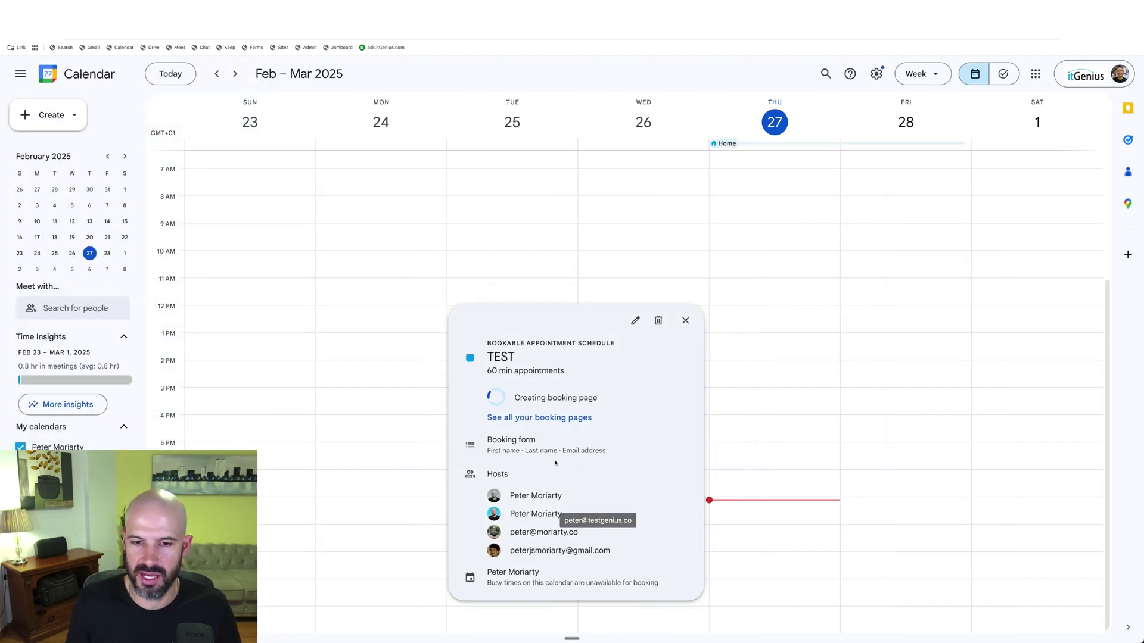
- Try deleting the TEST schedule, then draft a Thursday, February 27 entry from 11:15am to 1pm
click(651, 321)
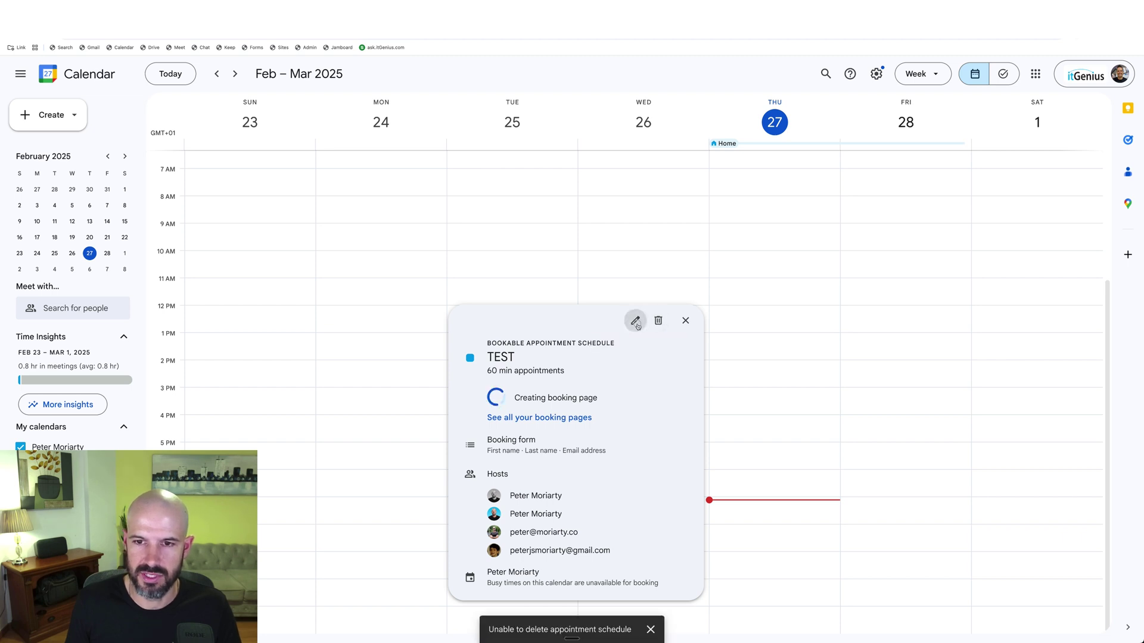
click(635, 322)
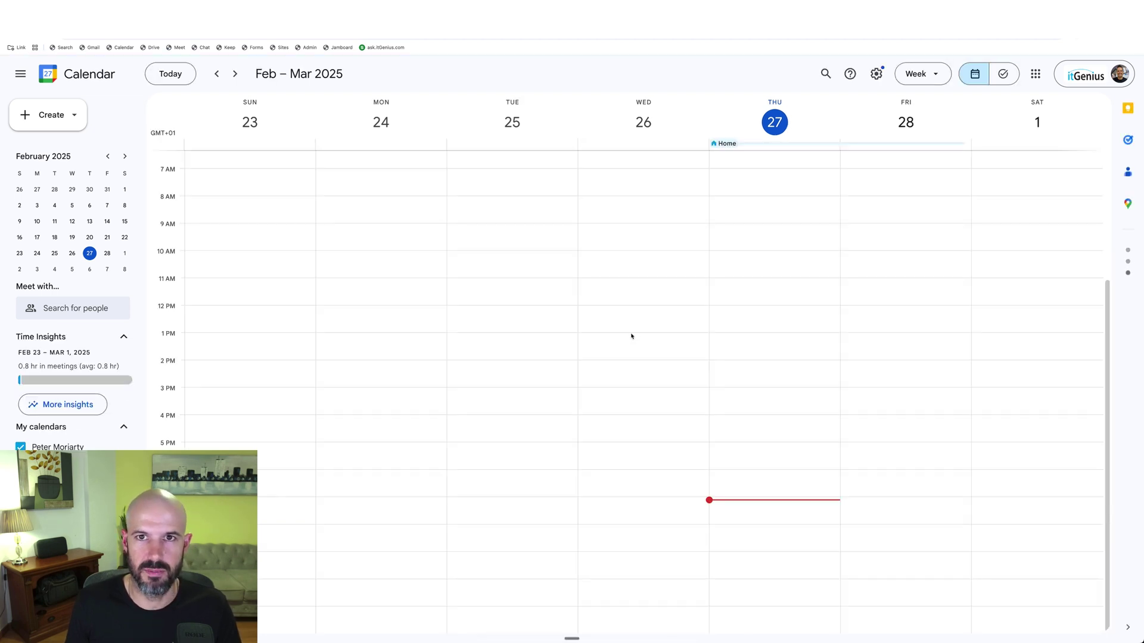
drag(784, 291, 778, 330)
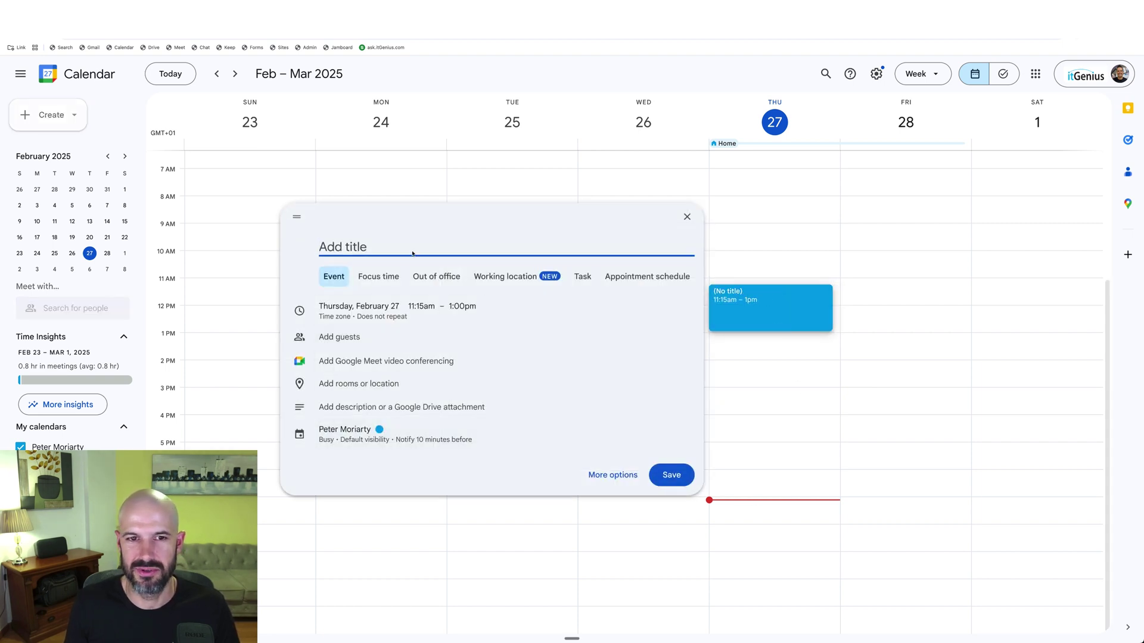
- Title the Thursday 11:15am–1pm draft TEST and save it as a 60-minute appointment schedule
text(TRE)
key(BackSpace)
key(BackSpace)
text(EST)
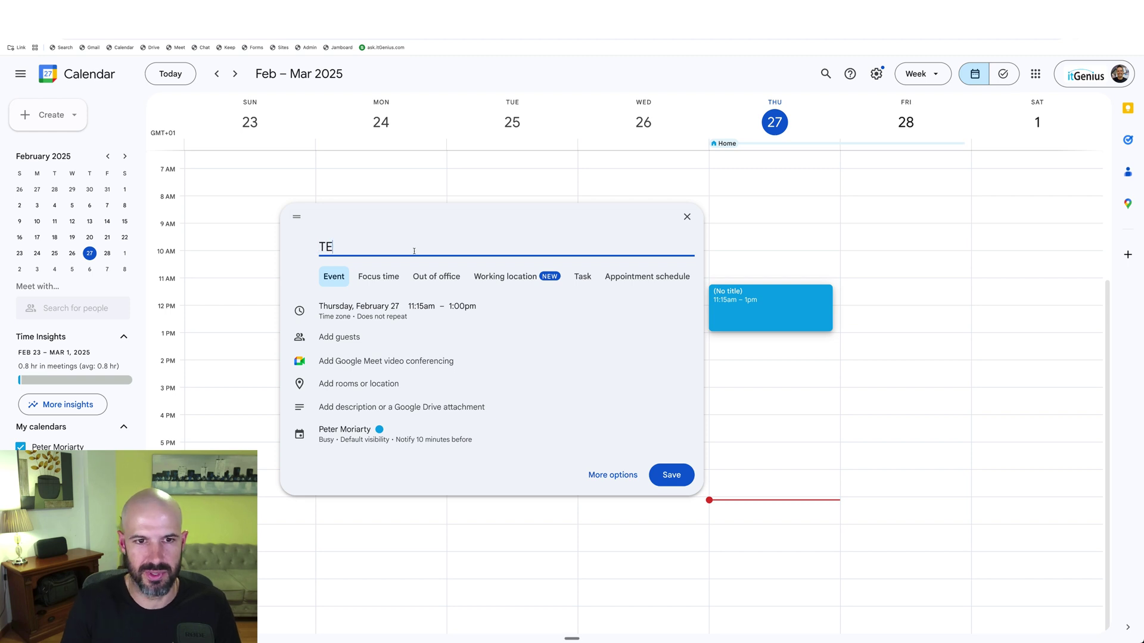
click(624, 276)
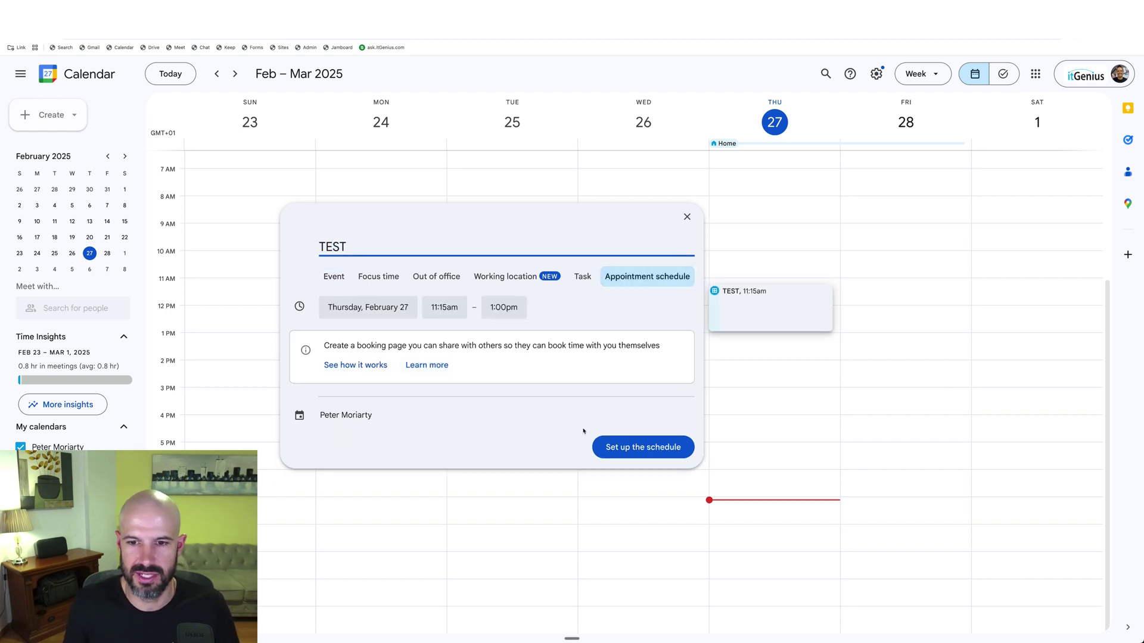
click(627, 440)
scroll(133, 357, down, 3)
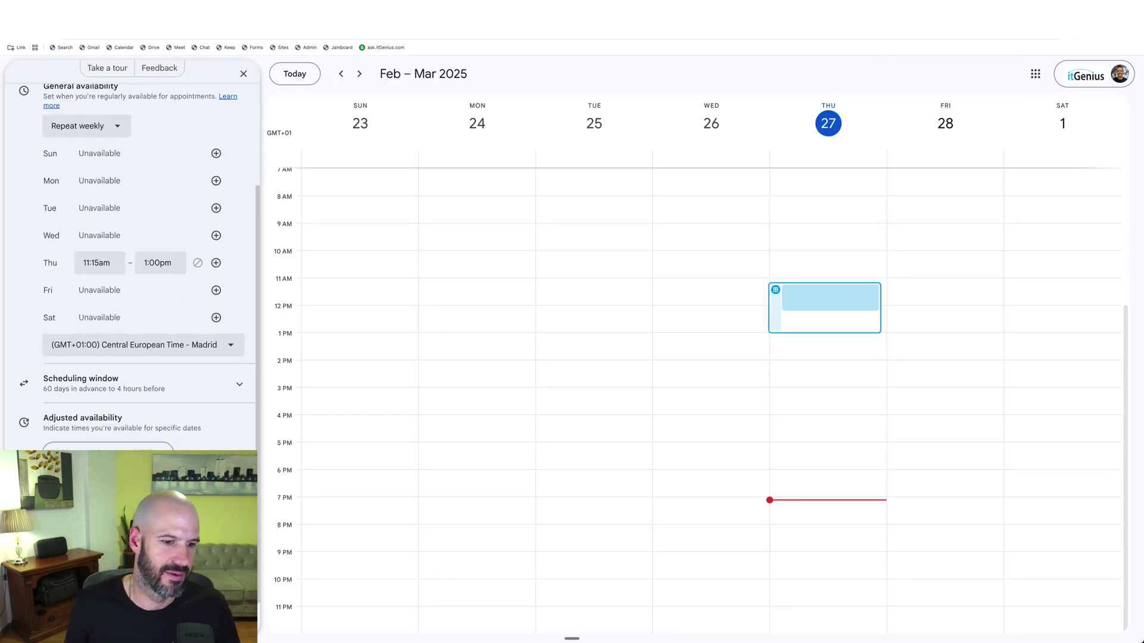
scroll(139, 266, down, 1)
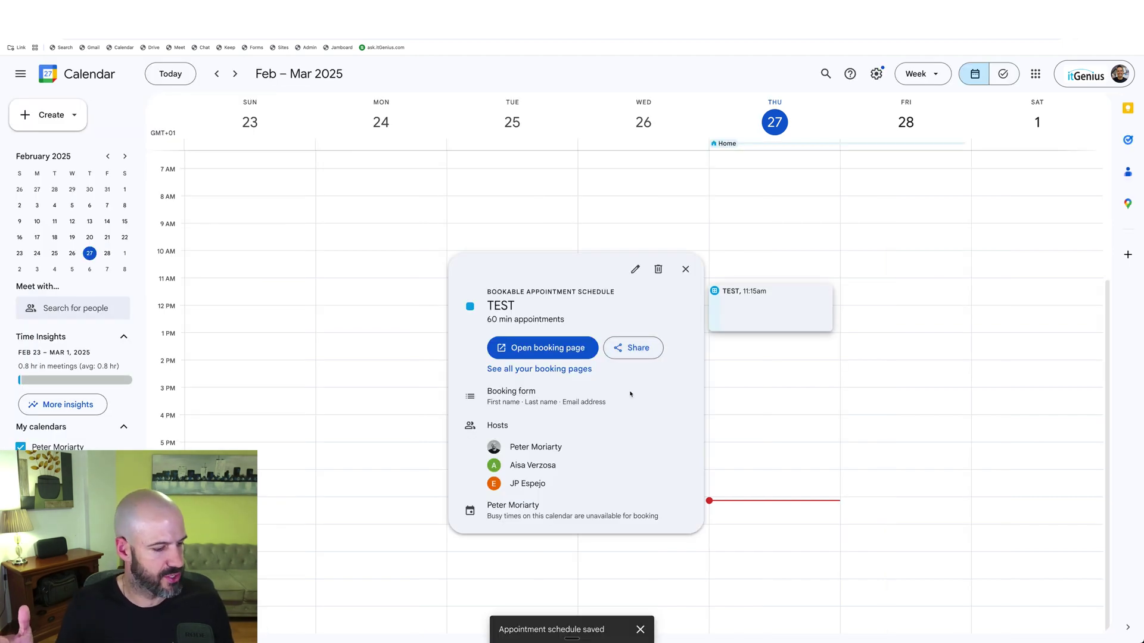
click(567, 354)
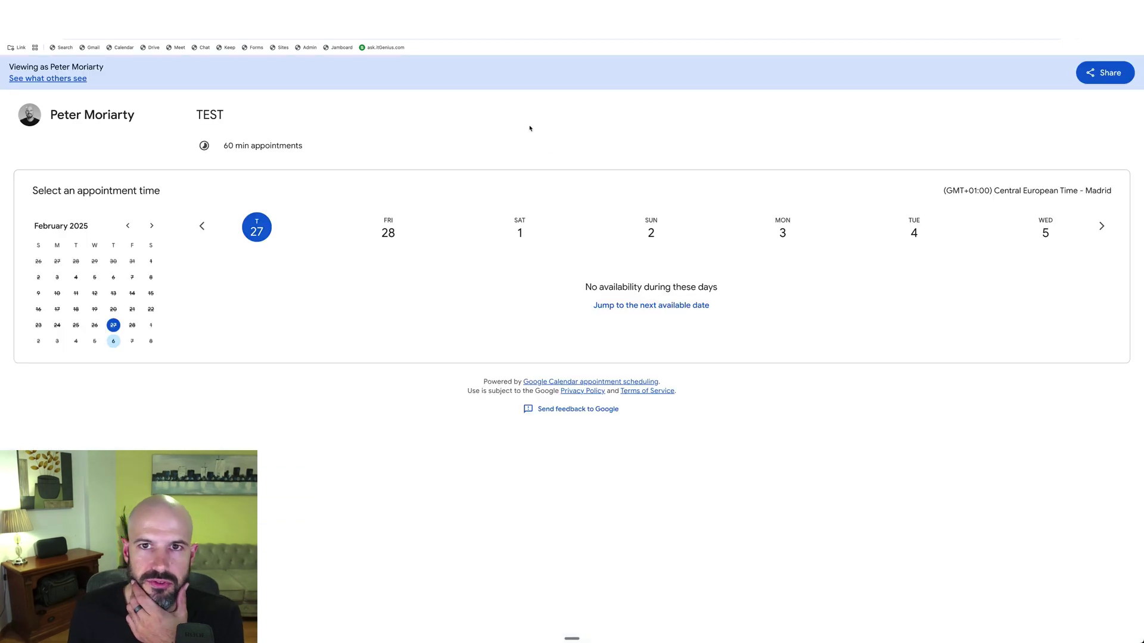
- Book the 11:15am TEST slot on Thursday, March 20 through the booking page
click(113, 340)
click(113, 293)
click(113, 309)
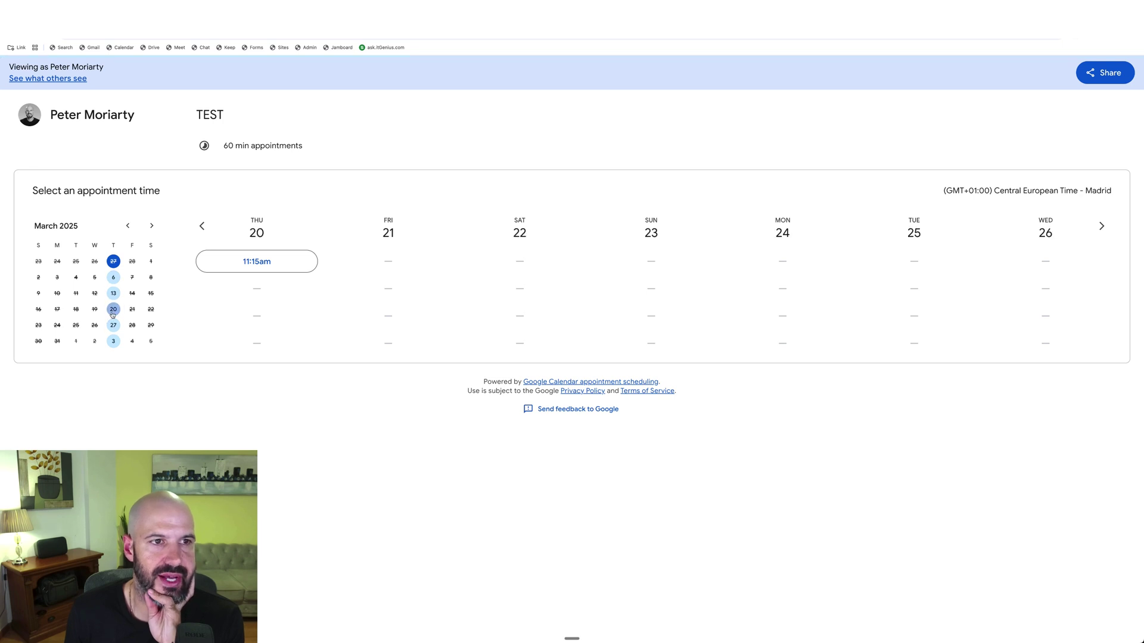
click(290, 267)
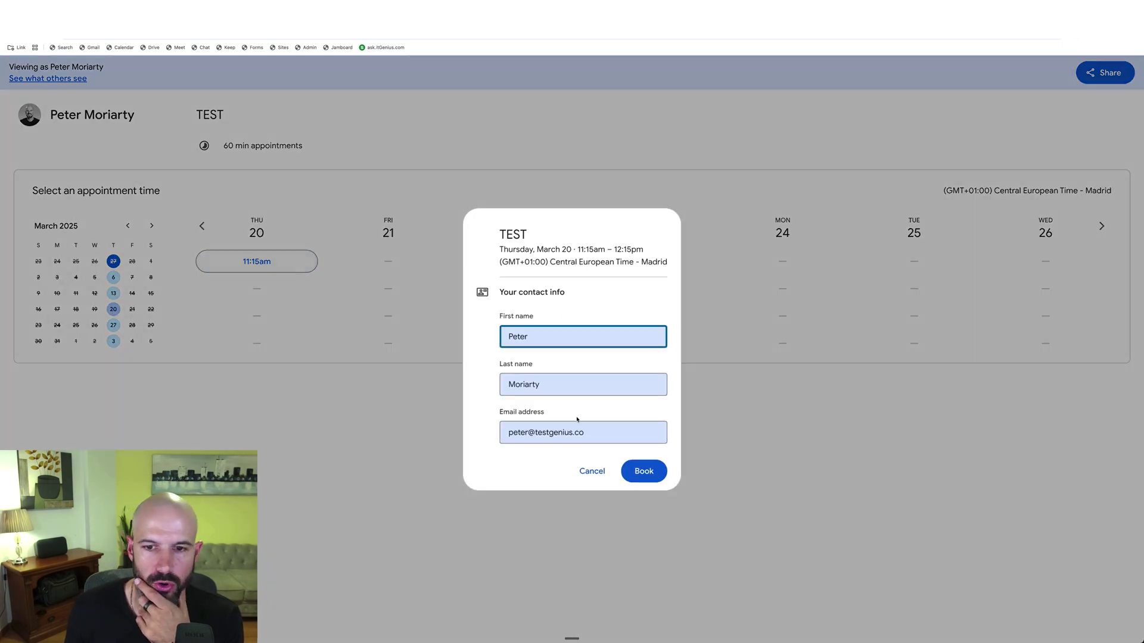
click(591, 470)
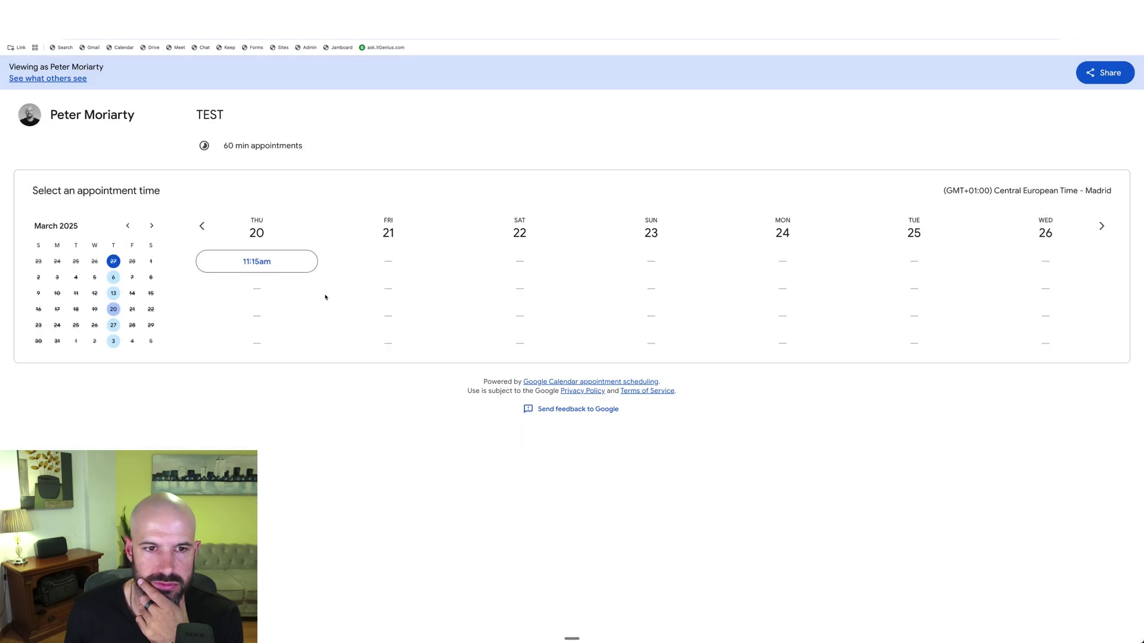
click(293, 266)
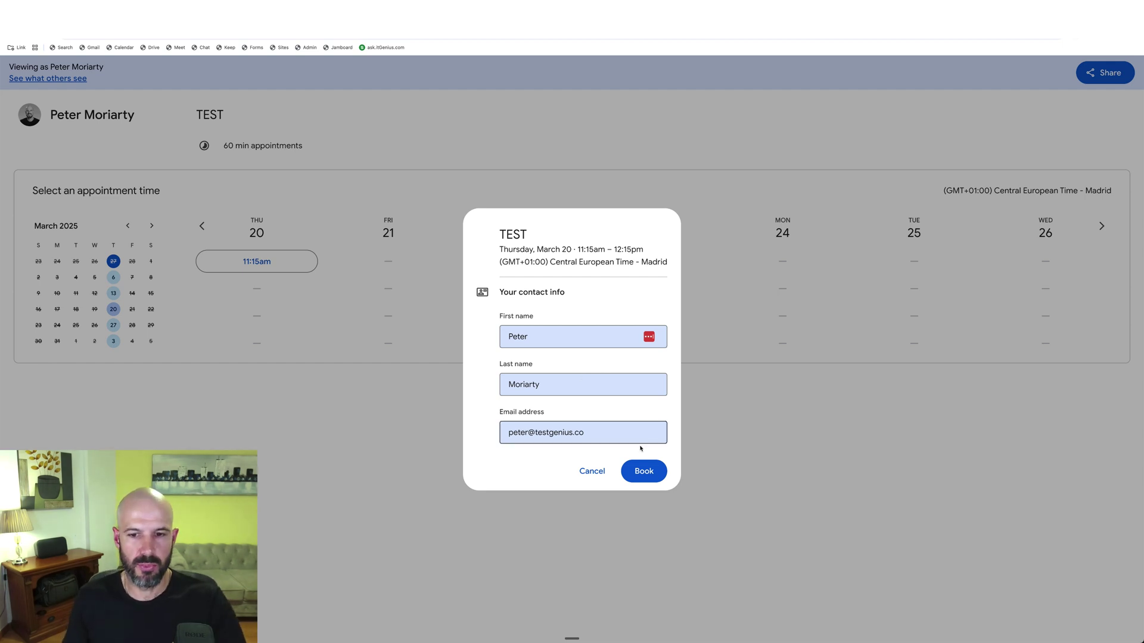
click(656, 476)
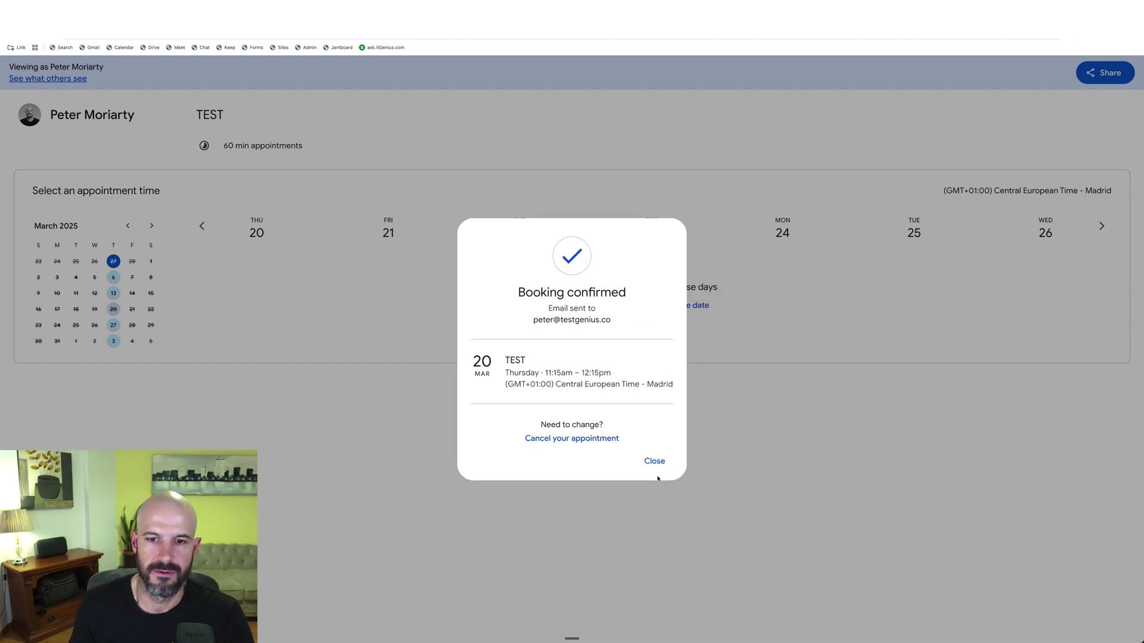
click(655, 462)
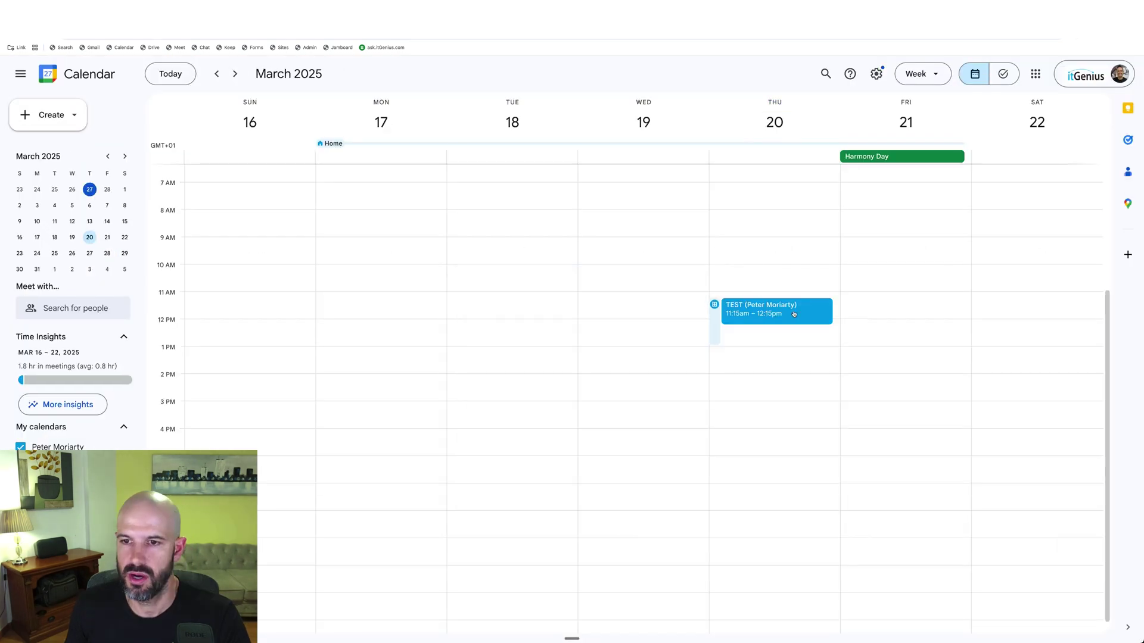
- Open the booked March 6 TEST meeting, review its guests, and delete it
click(793, 314)
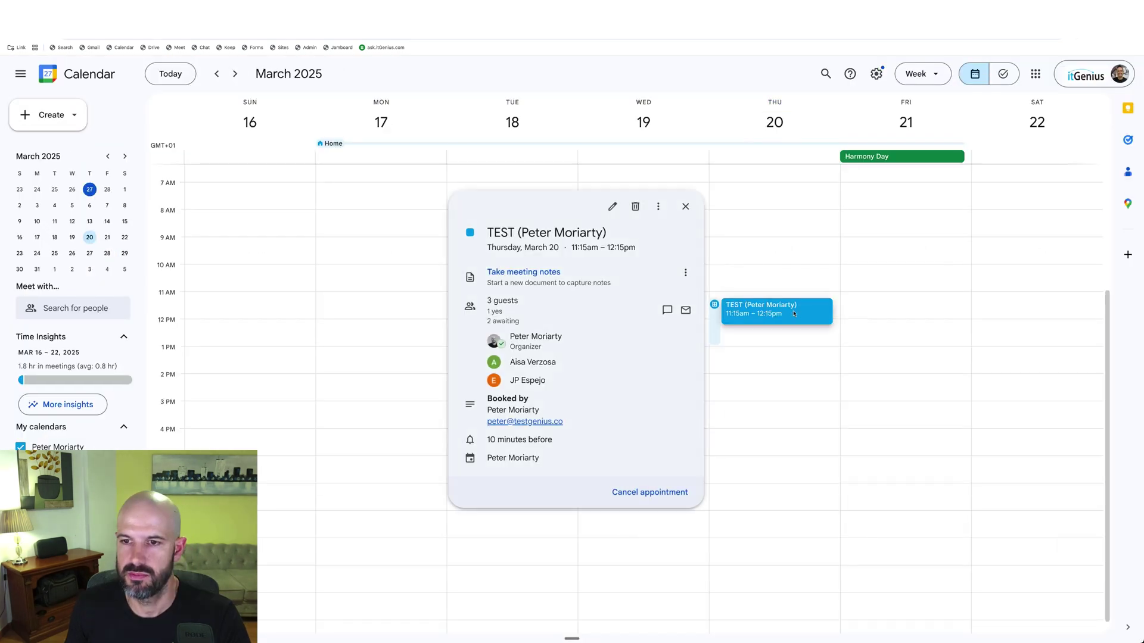
mouse_move(530, 339)
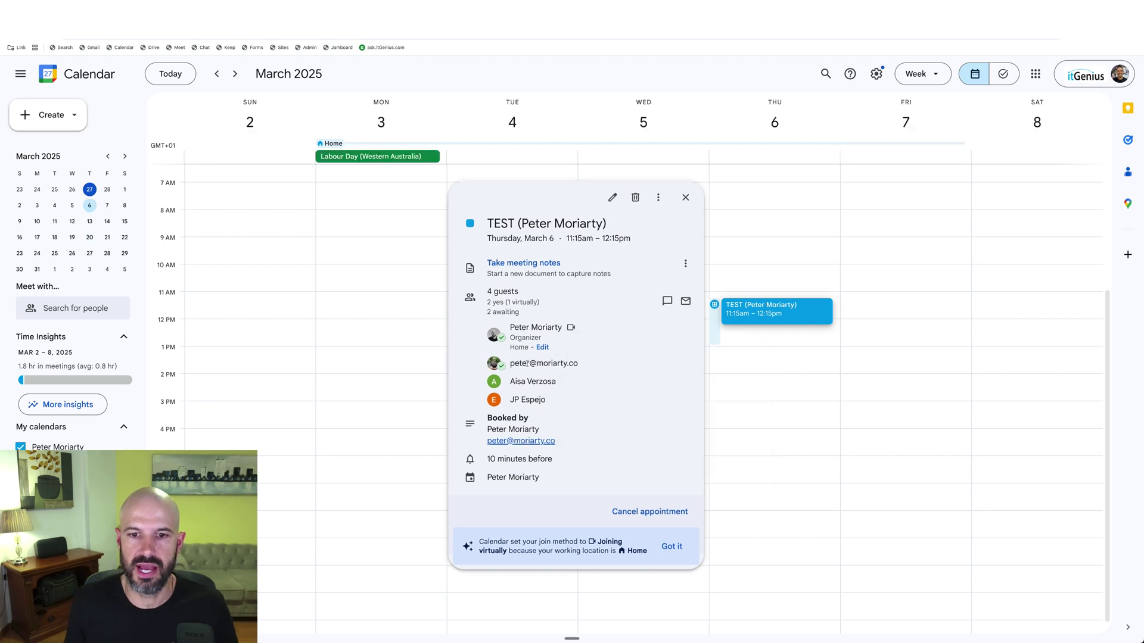
mouse_move(511, 363)
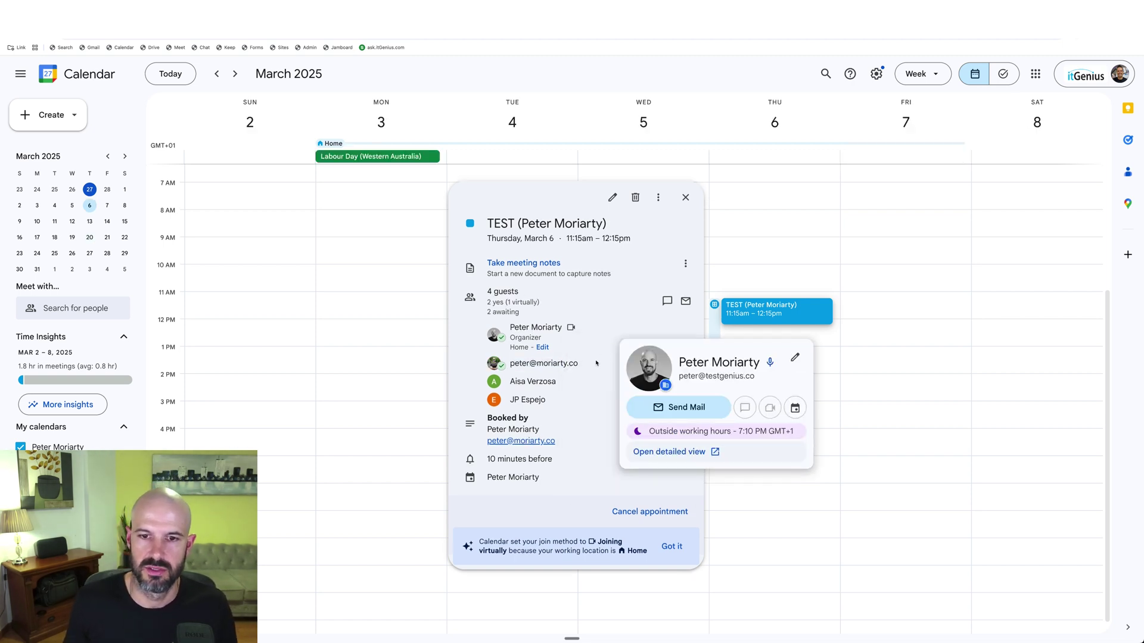
mouse_move(522, 335)
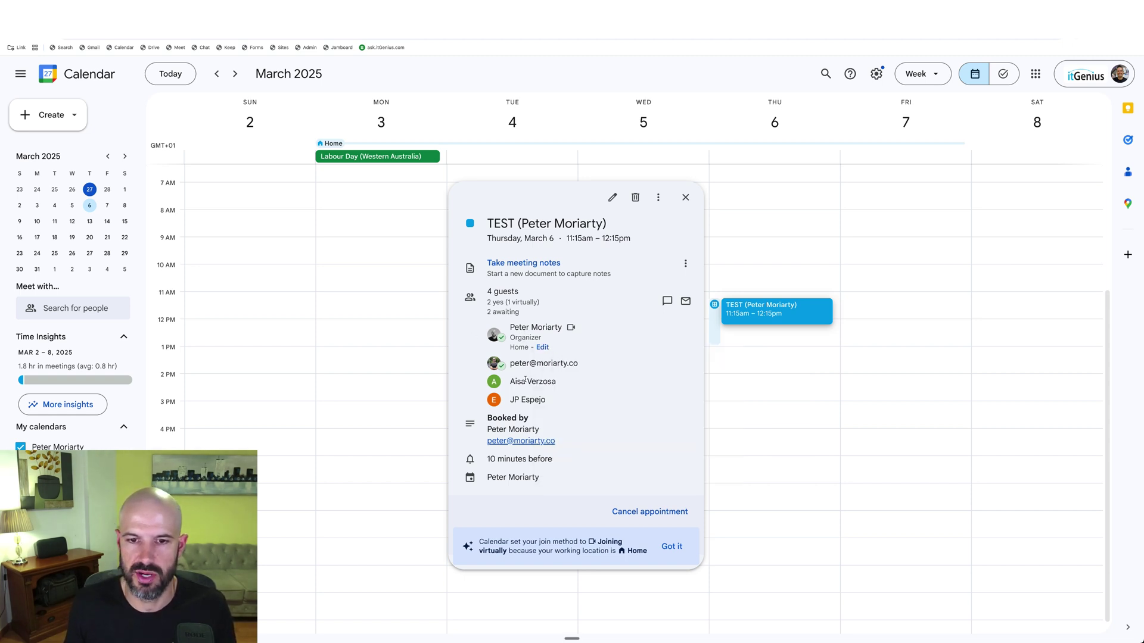
mouse_move(523, 401)
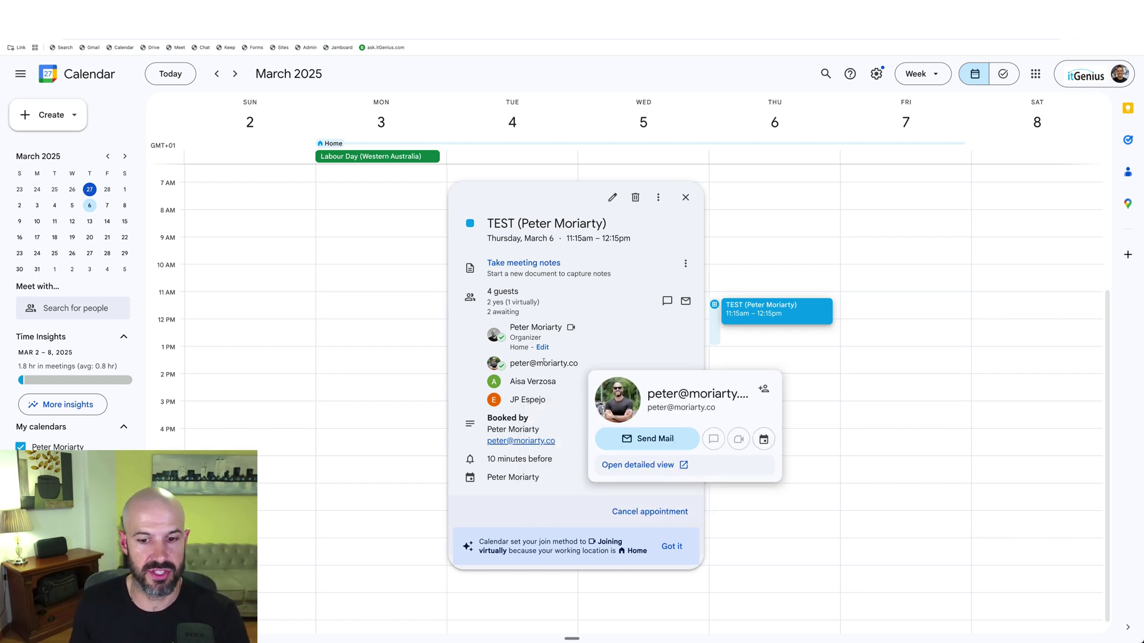
click(671, 546)
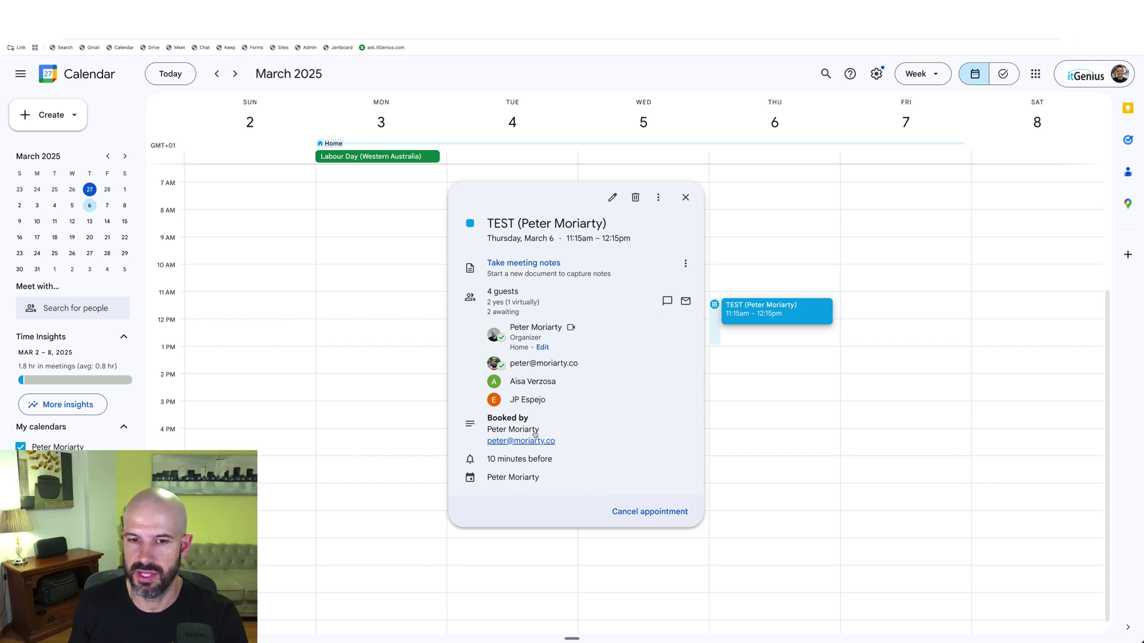
click(635, 197)
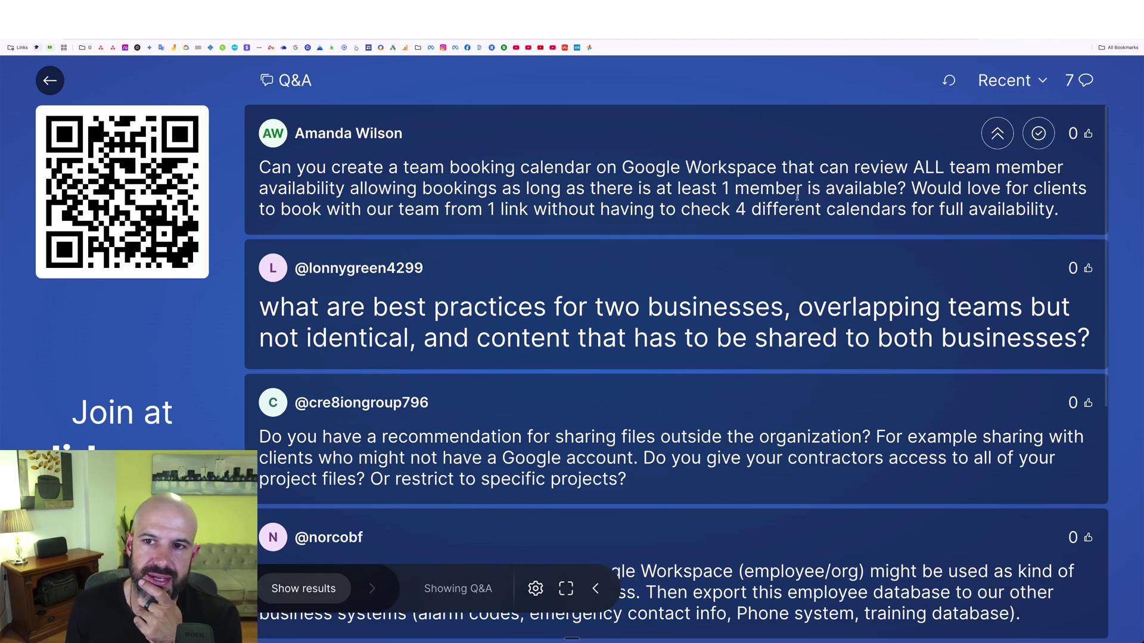
drag(1048, 210, 595, 168)
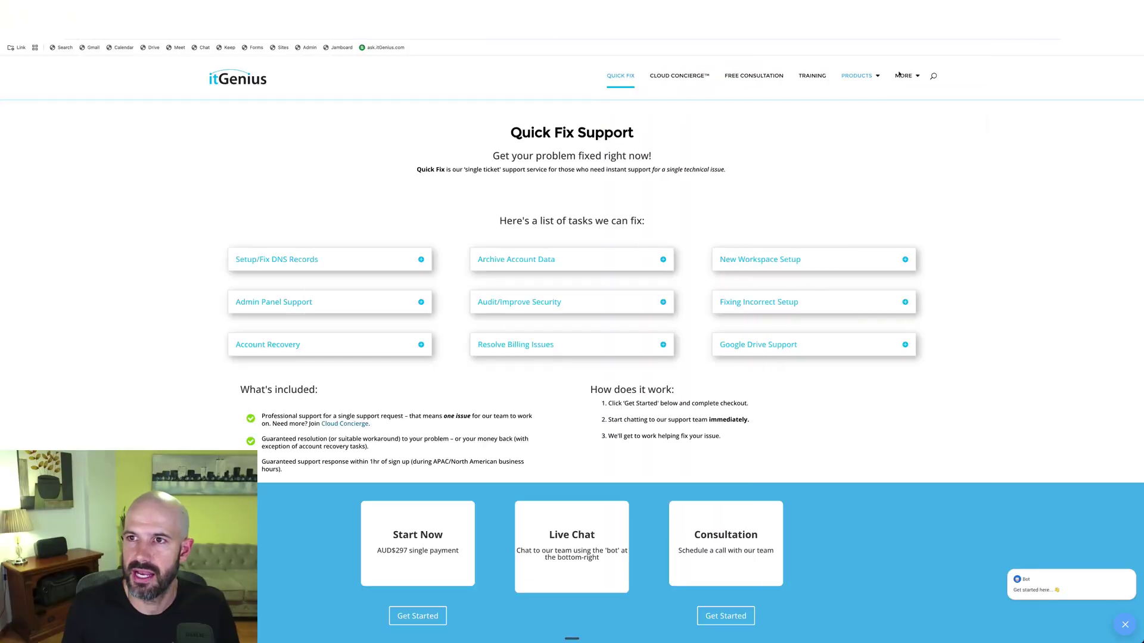
- On the itGenius Contact page, choose Friday, February 28 and the 01:00 consultation slot
mouse_move(902, 77)
click(938, 152)
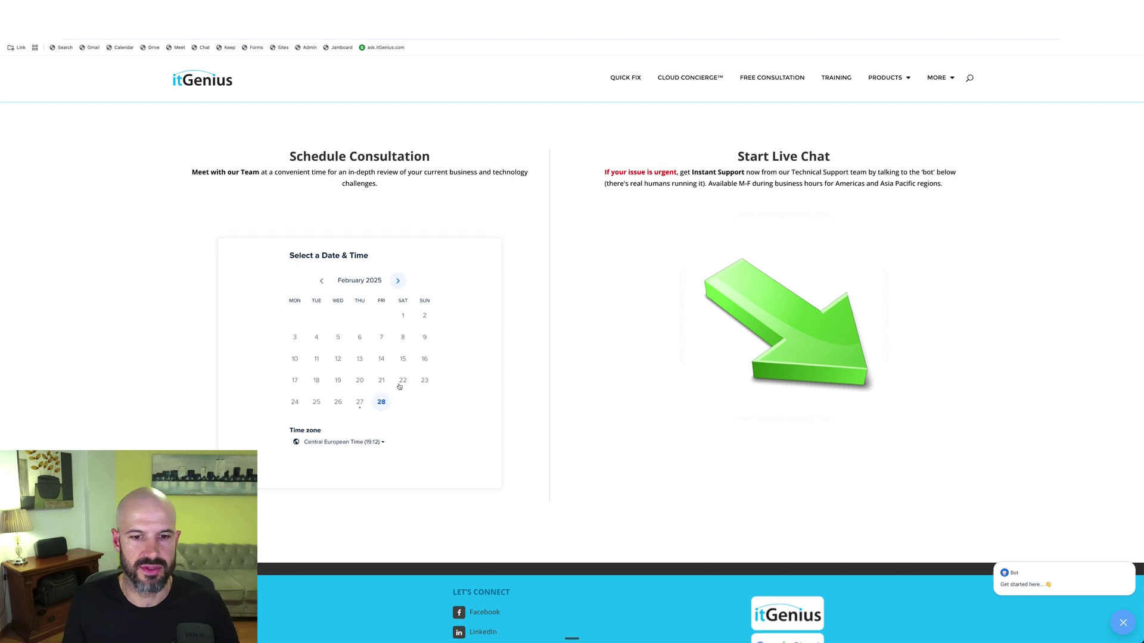
click(381, 403)
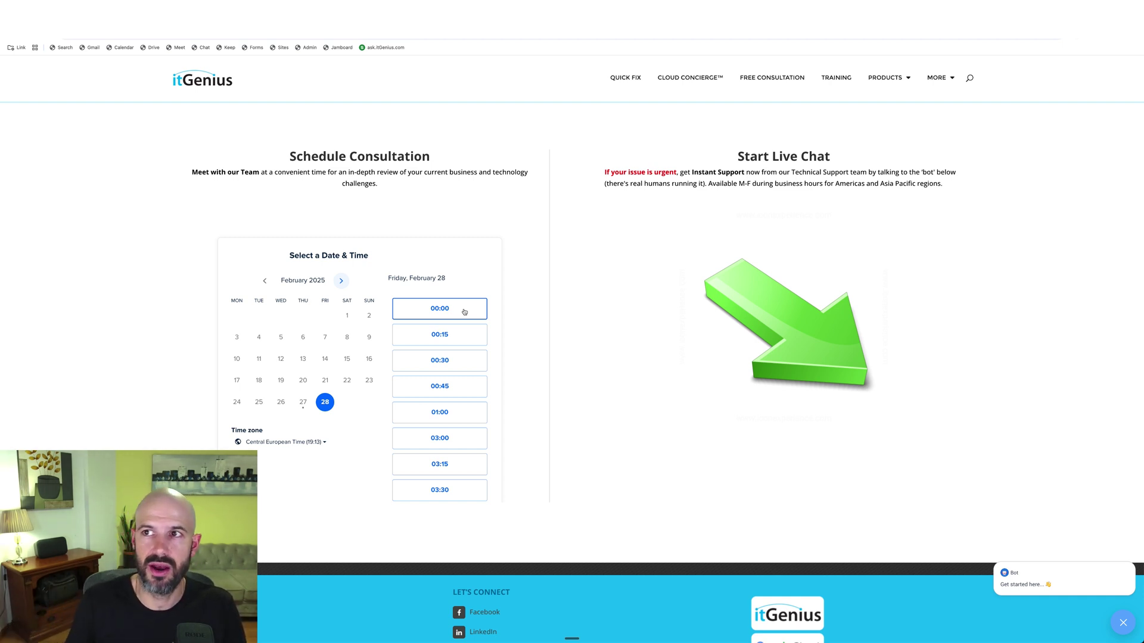
click(462, 411)
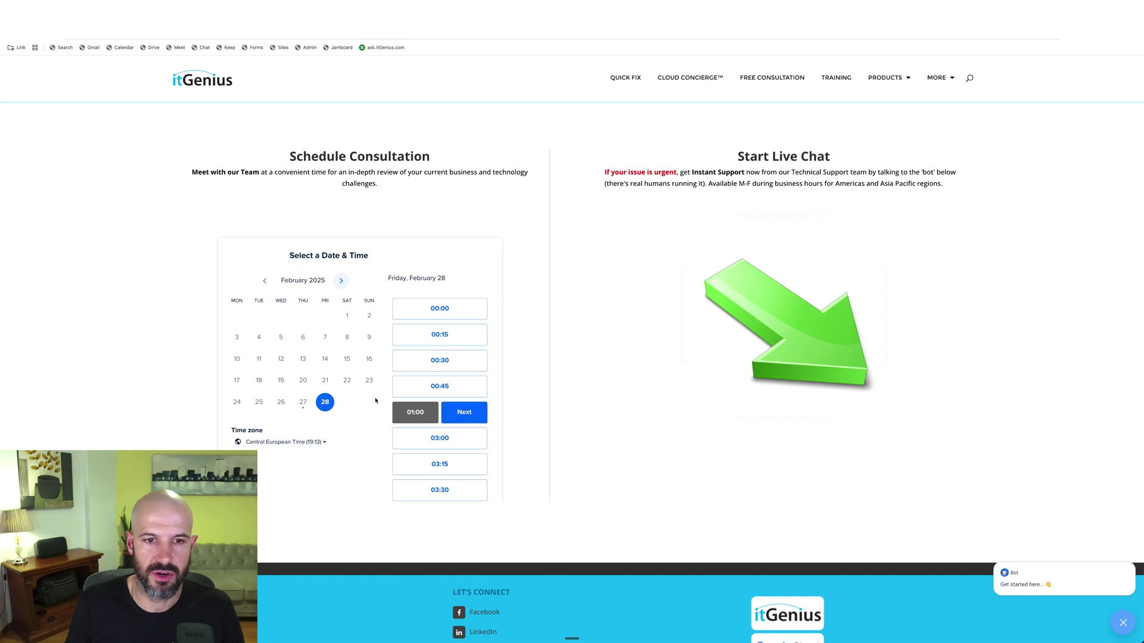